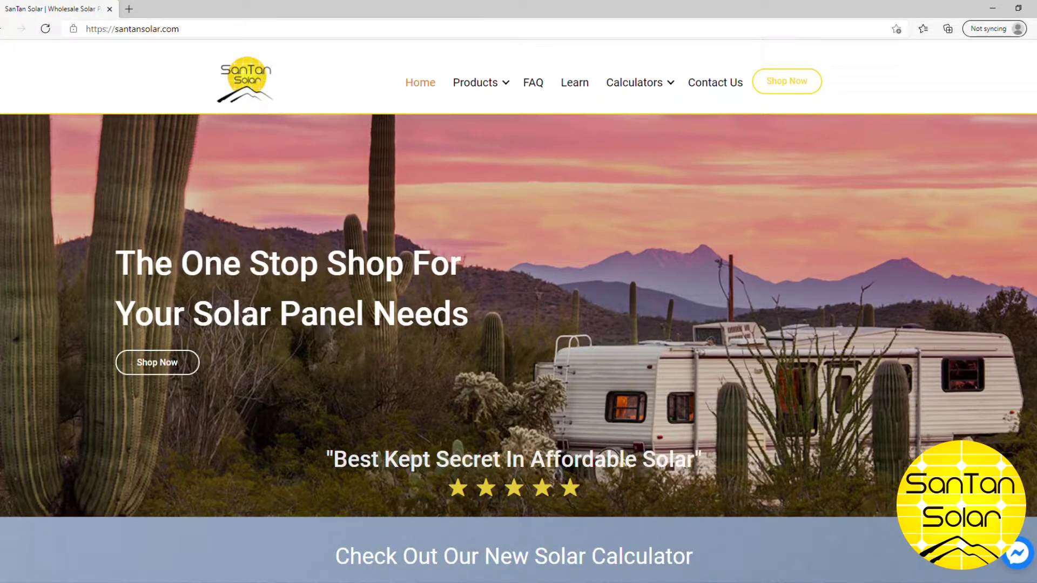
Step: Scroll the home page down to the 'Check Out Our New Solar Calculator' section
{"action": "scroll", "coordinate": [456, 333], "scroll_direction": "down", "scroll_amount": 5}
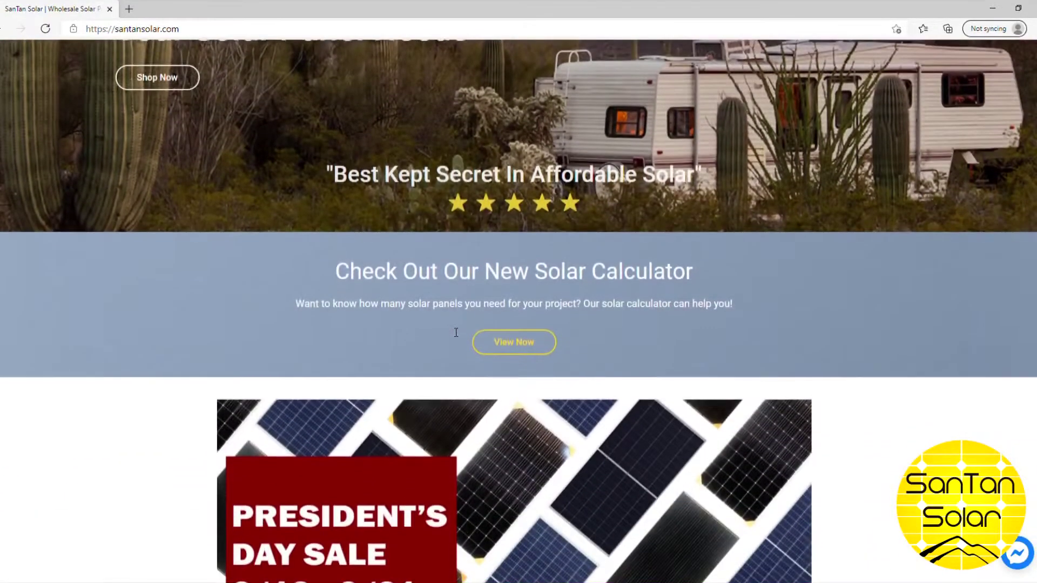
Step: Open the calculator, set Laptop to 6 hours per day, and add a small Freezer
{"action": "left_click", "coordinate": [521, 347]}
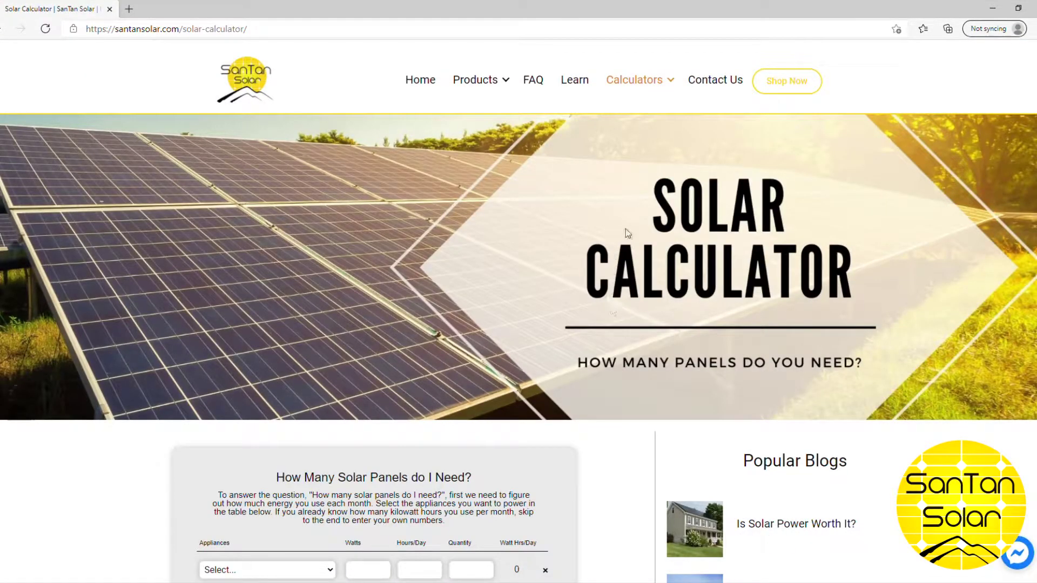
{"action": "scroll", "coordinate": [611, 354], "scroll_direction": "down", "scroll_amount": 5}
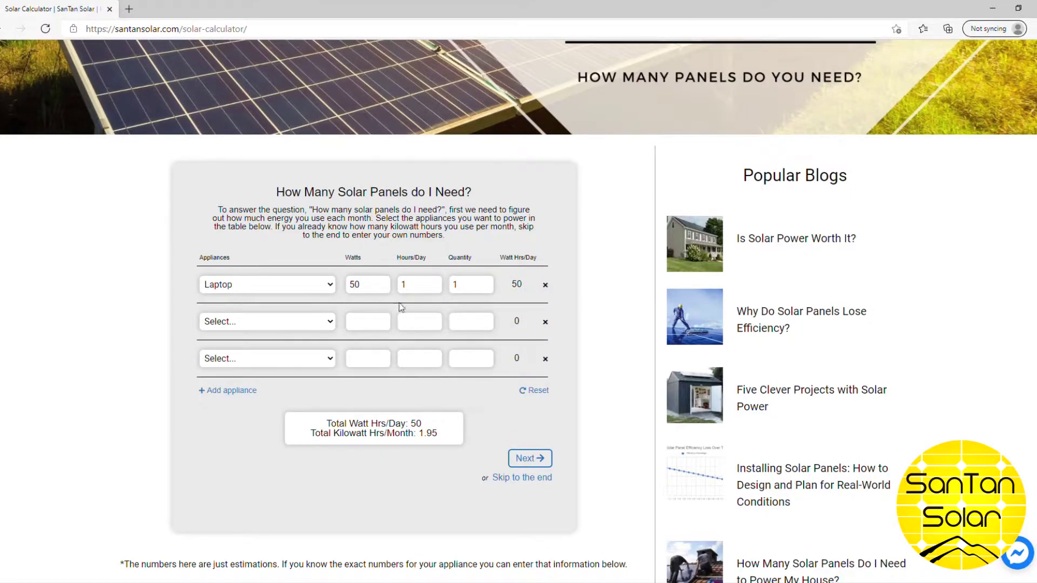
{"action": "double_click", "coordinate": [423, 286]}
{"action": "type", "text": "6"}
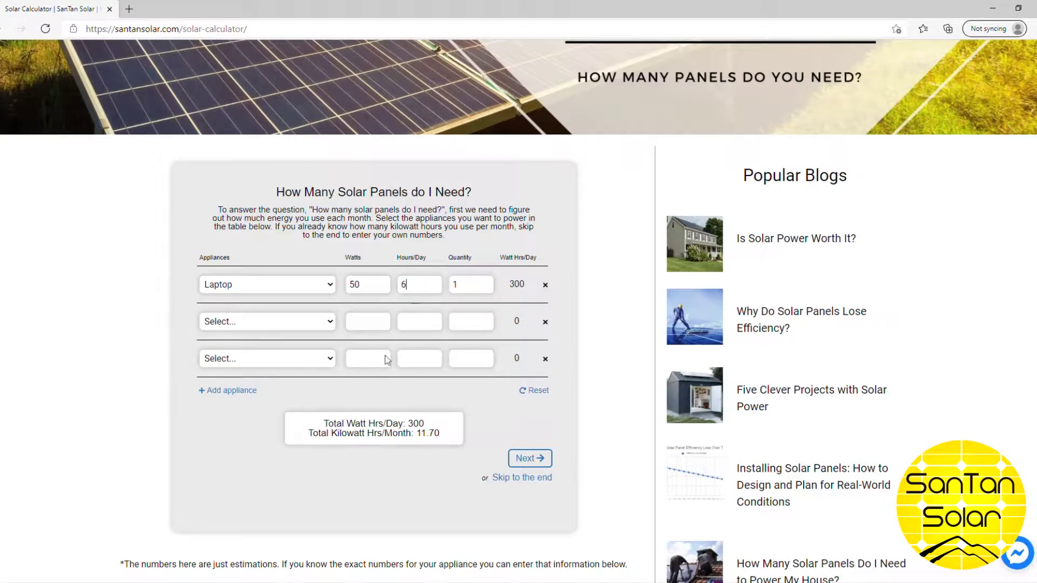
{"action": "left_click", "coordinate": [224, 322]}
{"action": "left_click", "coordinate": [227, 439]}
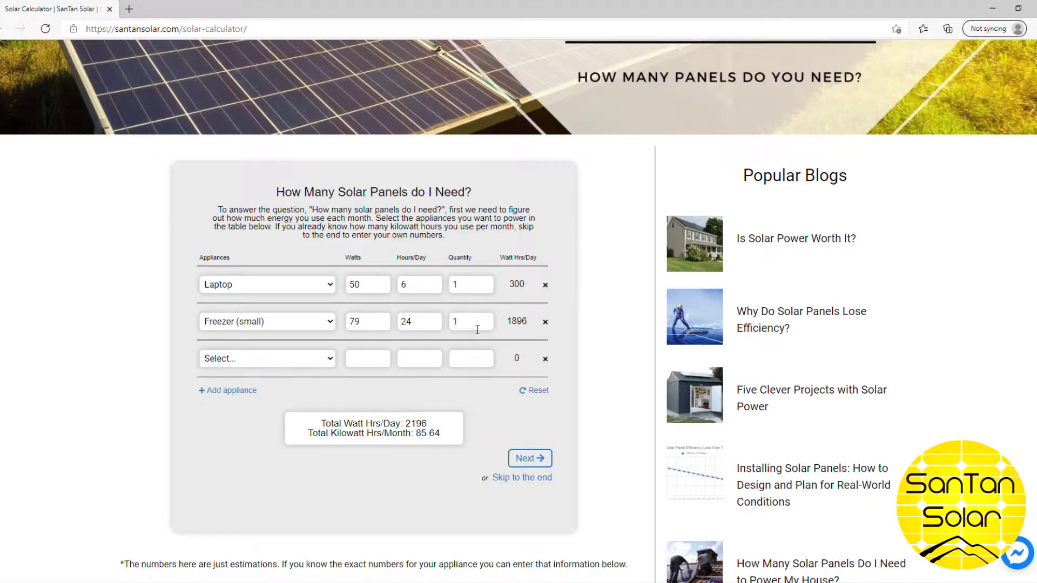
{"action": "scroll", "coordinate": [286, 373], "scroll_direction": "up", "scroll_amount": 2}
Step: Set the TV's hours per day to 6
{"action": "scroll", "coordinate": [291, 414], "scroll_direction": "down", "scroll_amount": 1}
{"action": "double_click", "coordinate": [422, 363]}
{"action": "type", "text": "6"}
Step: Add a Video game console row used 6 hours per day
{"action": "left_click", "coordinate": [245, 393]}
{"action": "scroll", "coordinate": [246, 396], "scroll_direction": "down", "scroll_amount": 2}
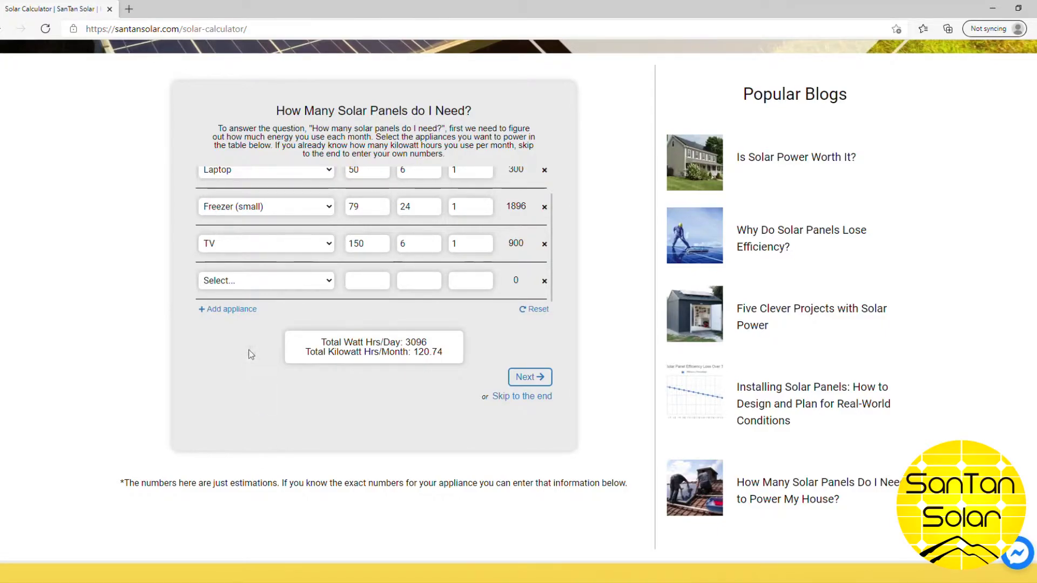
{"action": "left_click", "coordinate": [254, 332]}
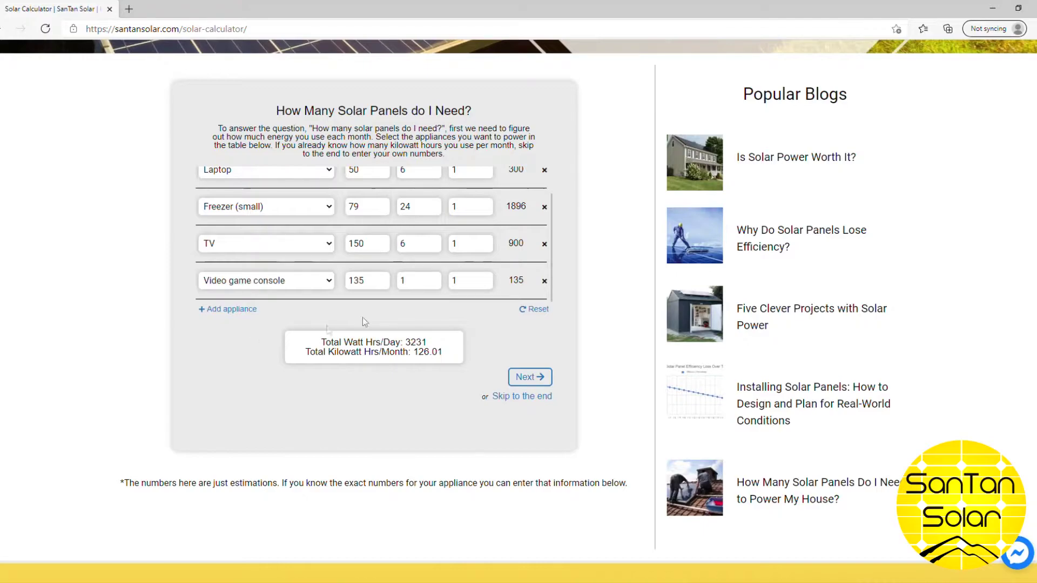
{"action": "double_click", "coordinate": [429, 286]}
{"action": "type", "text": "6"}
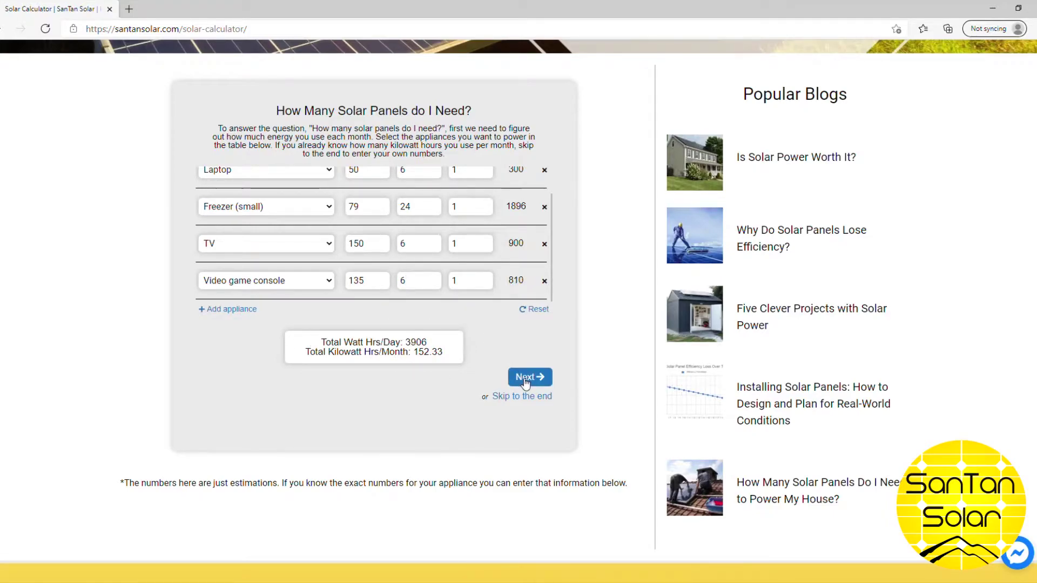
Step: Add an Other appliance row and enter its watts and hours per day
{"action": "scroll", "coordinate": [489, 351], "scroll_direction": "up", "scroll_amount": 1}
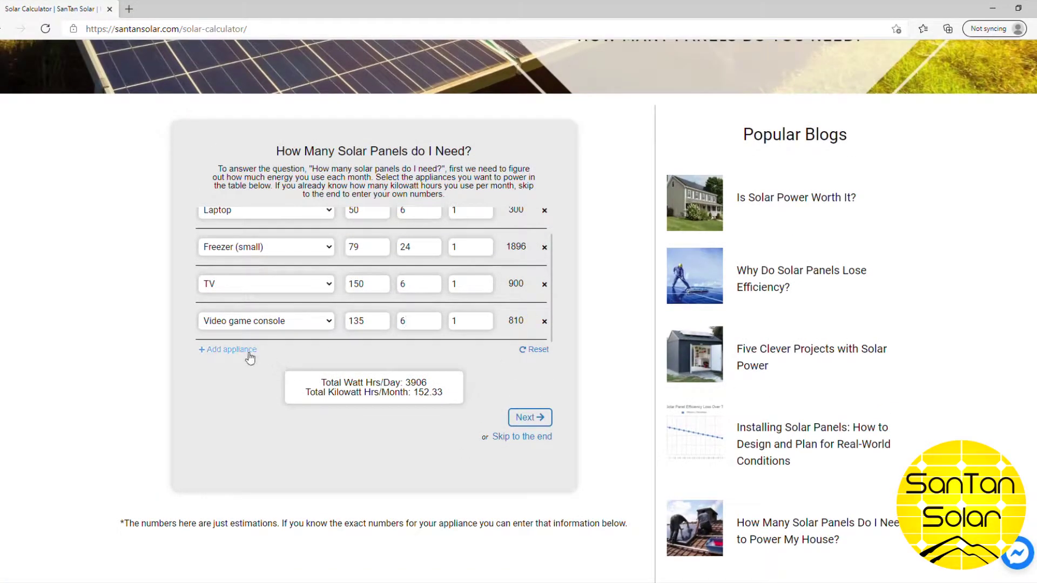
{"action": "left_click", "coordinate": [231, 350]}
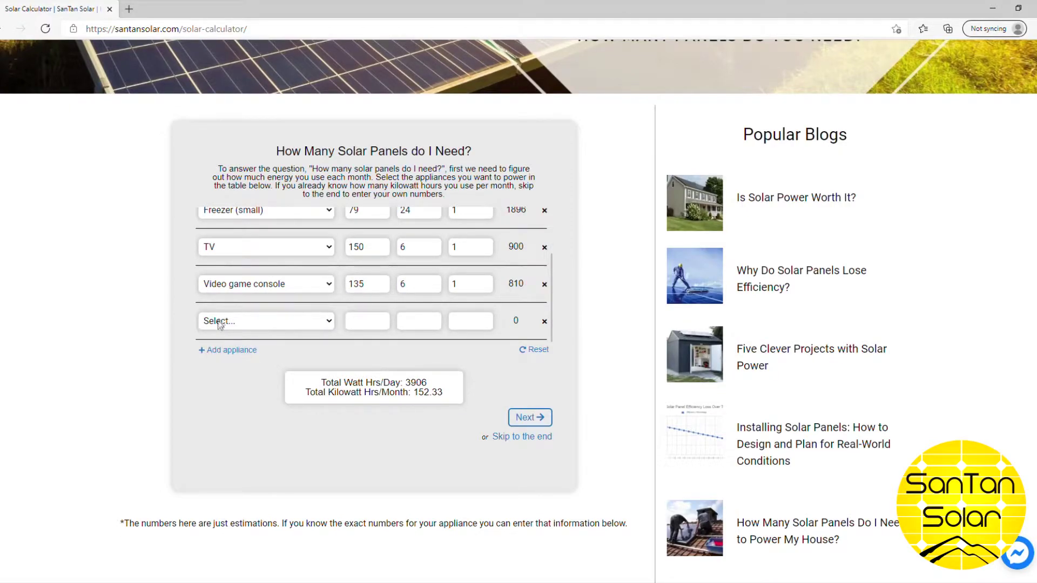
{"action": "key", "text": "o"}
{"action": "left_click", "coordinate": [370, 324]}
{"action": "scroll", "coordinate": [419, 313], "scroll_direction": "up", "scroll_amount": 3}
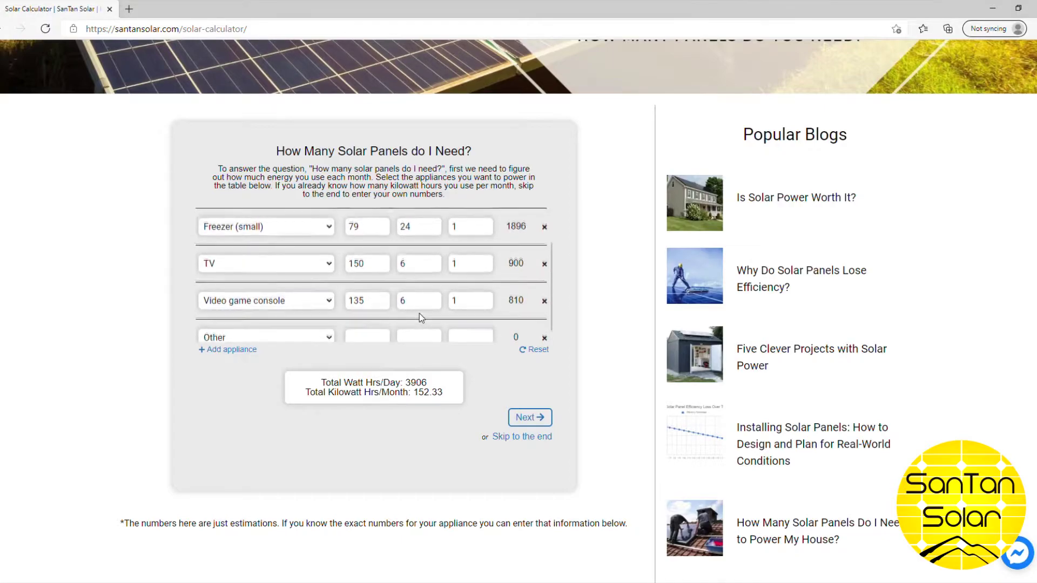
{"action": "scroll", "coordinate": [425, 325], "scroll_direction": "down", "scroll_amount": 3}
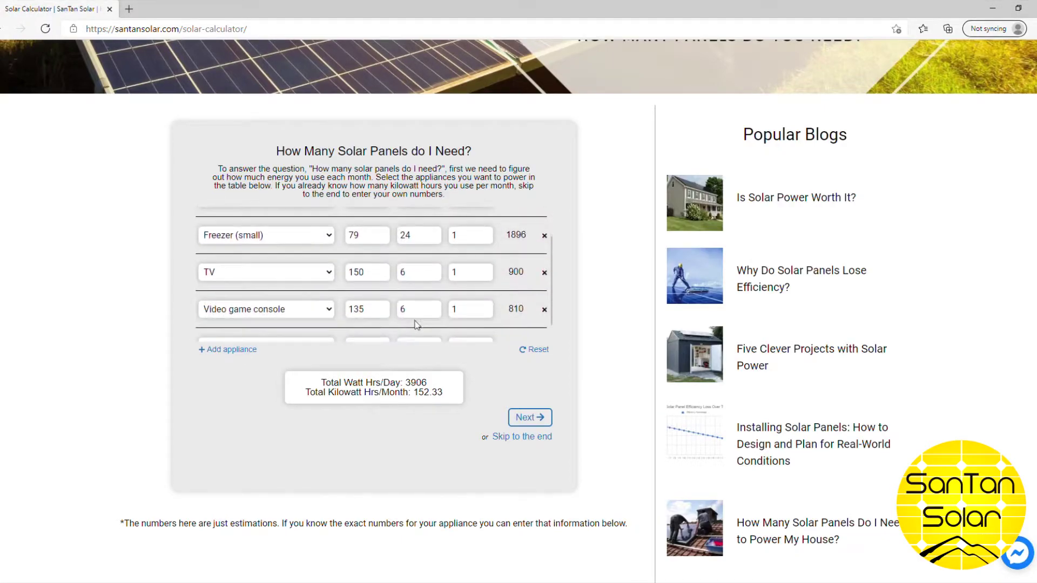
{"action": "type", "text": "5"}
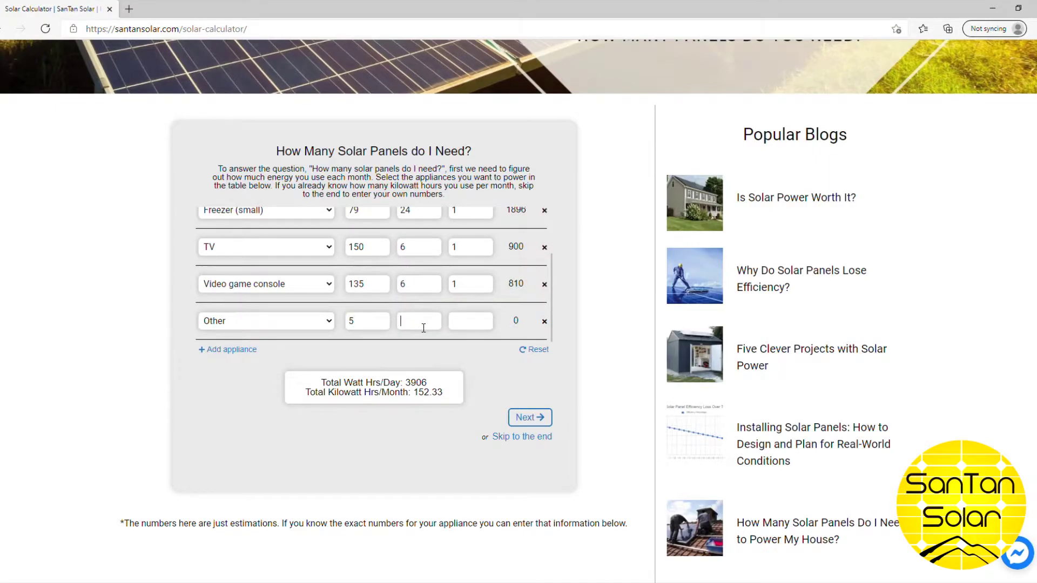
{"action": "type", "text": "4"}
{"action": "key", "text": "Tab"}
Step: Set the Other quantity to 2, then look up sun hours for zip 85297
{"action": "type", "text": "2"}
{"action": "left_click", "coordinate": [533, 421]}
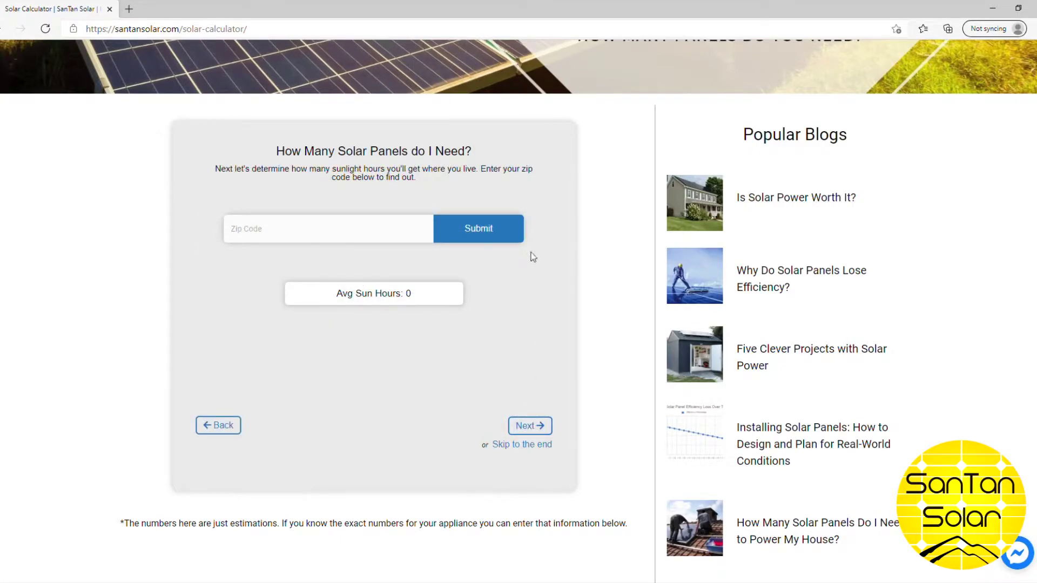
{"action": "left_click", "coordinate": [294, 233]}
{"action": "type", "text": "85297"}
{"action": "left_click", "coordinate": [487, 233]}
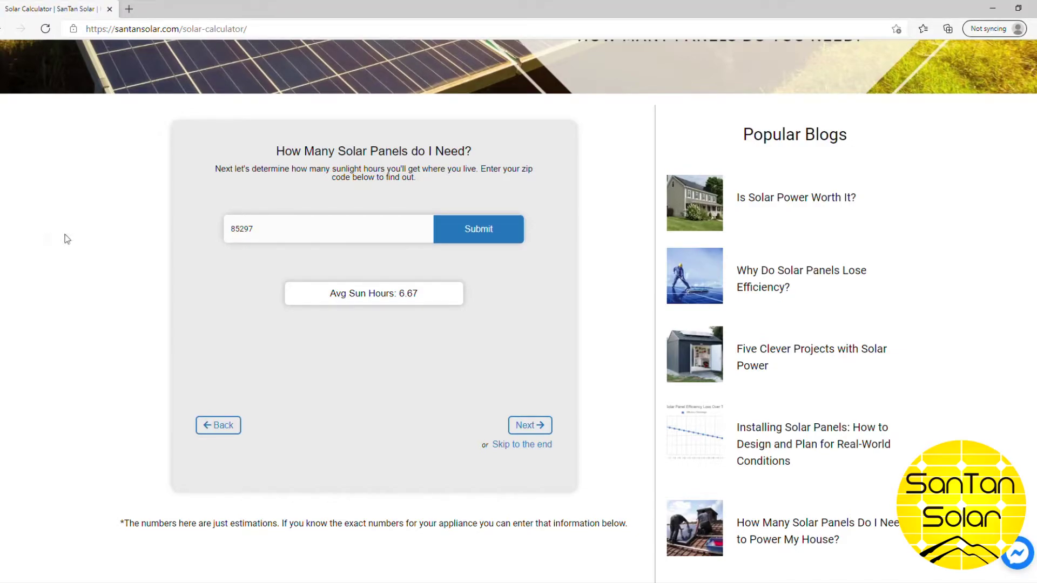
Step: Look up zip codes 28202 and 94949, then 85297 again for 6.67 sun hours
{"action": "double_click", "coordinate": [272, 232]}
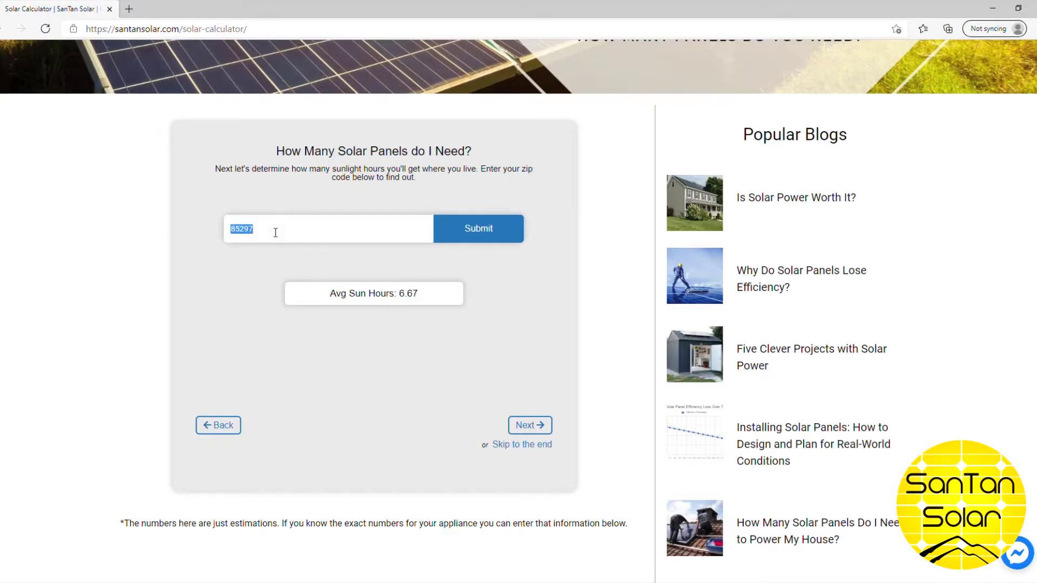
{"action": "type", "text": "28202"}
{"action": "left_click", "coordinate": [485, 230]}
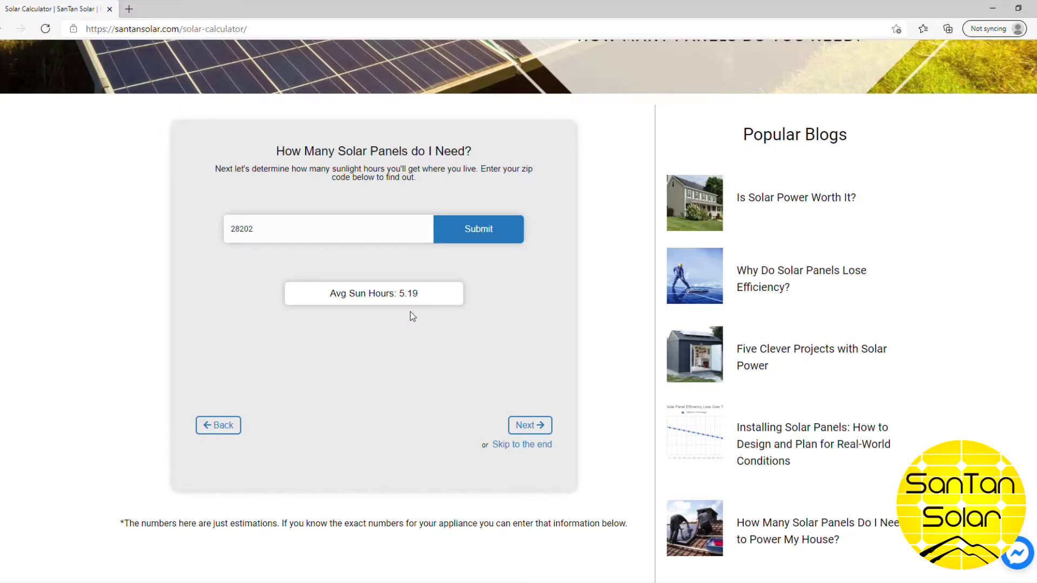
{"action": "double_click", "coordinate": [272, 232]}
{"action": "type", "text": "94949"}
{"action": "left_click", "coordinate": [498, 240]}
{"action": "double_click", "coordinate": [271, 230]}
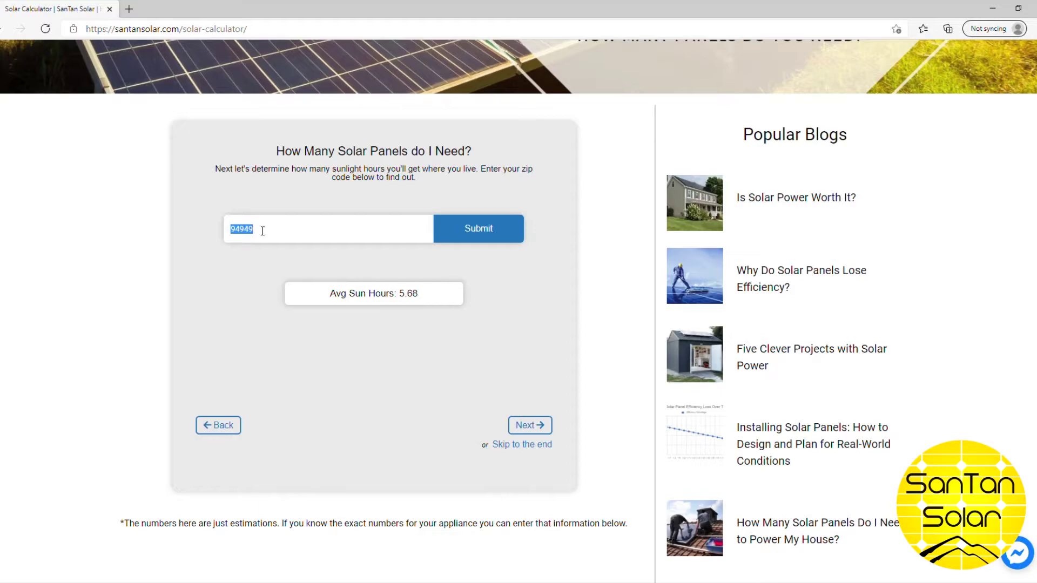
{"action": "type", "text": "85297"}
{"action": "left_click", "coordinate": [485, 231]}
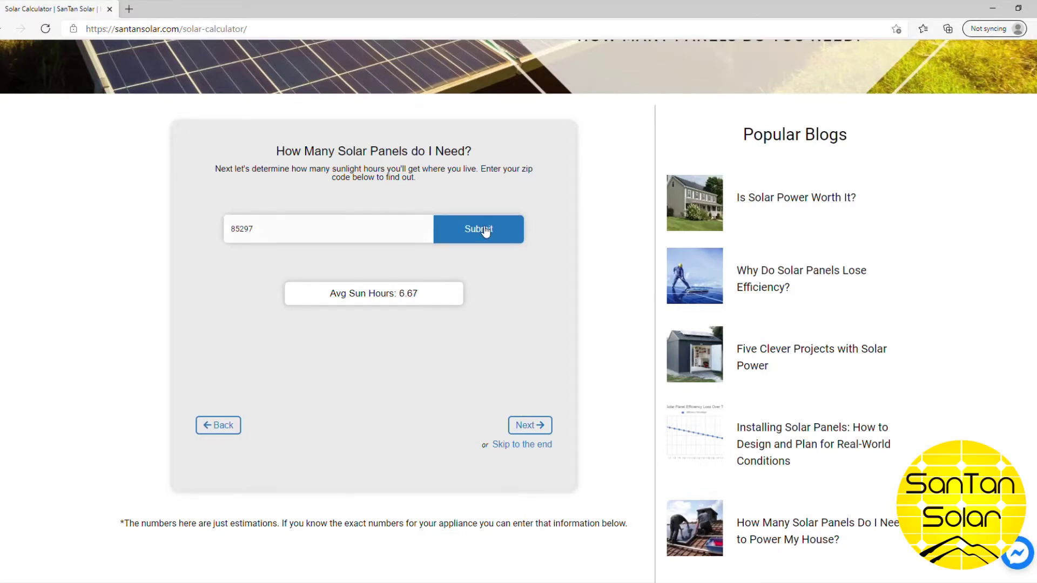
Step: View panel results, try 250 W then 400 W panel wattage, and reset everything to zero
{"action": "left_click", "coordinate": [534, 428]}
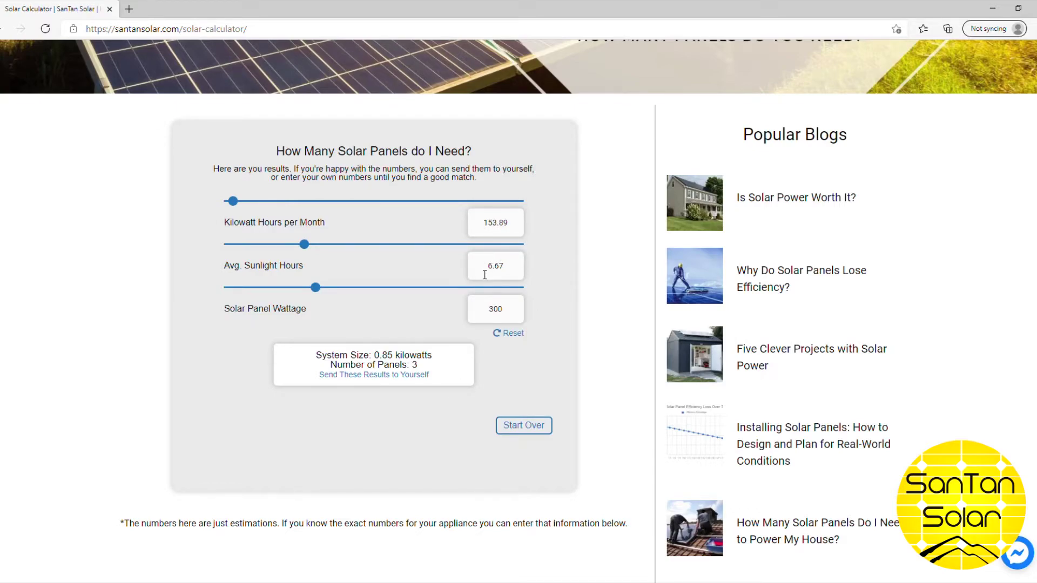
{"action": "double_click", "coordinate": [486, 318]}
{"action": "type", "text": "250"}
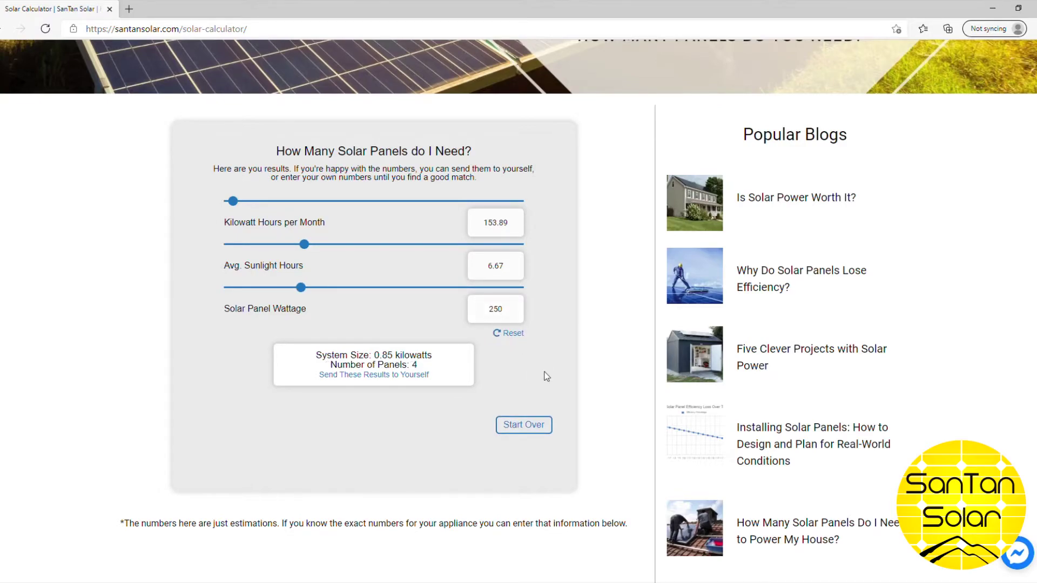
{"action": "double_click", "coordinate": [508, 309]}
{"action": "type", "text": "400"}
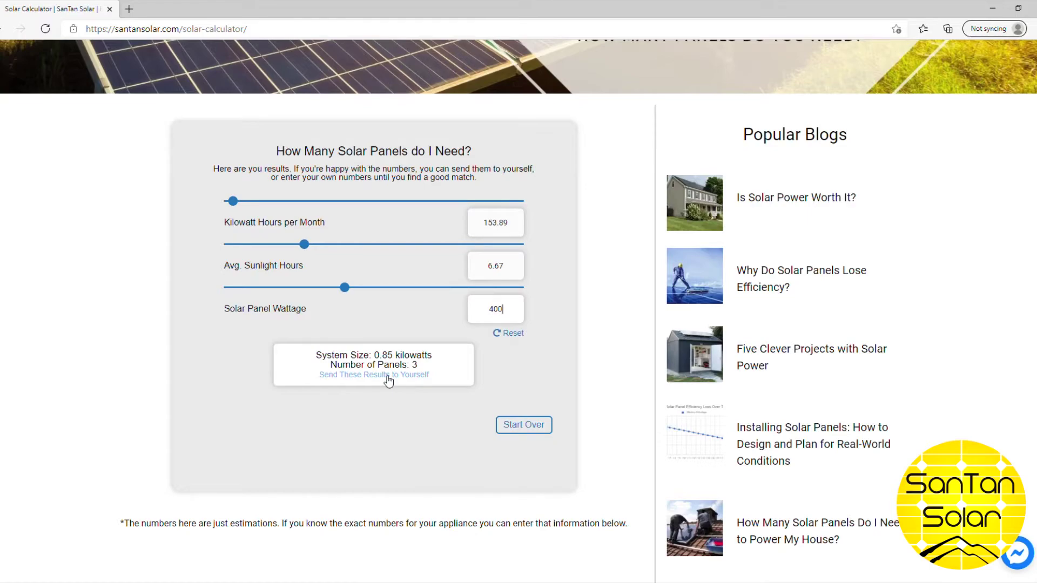
{"action": "left_click", "coordinate": [514, 334]}
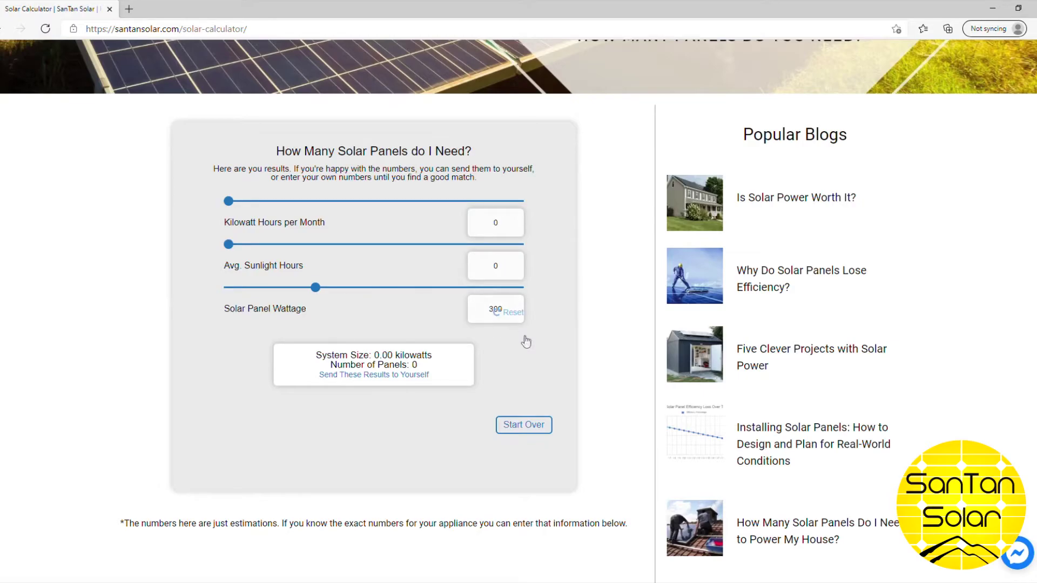
Step: Start the calculator over with a blank appliance table
{"action": "scroll", "coordinate": [540, 351], "scroll_direction": "down", "scroll_amount": 3}
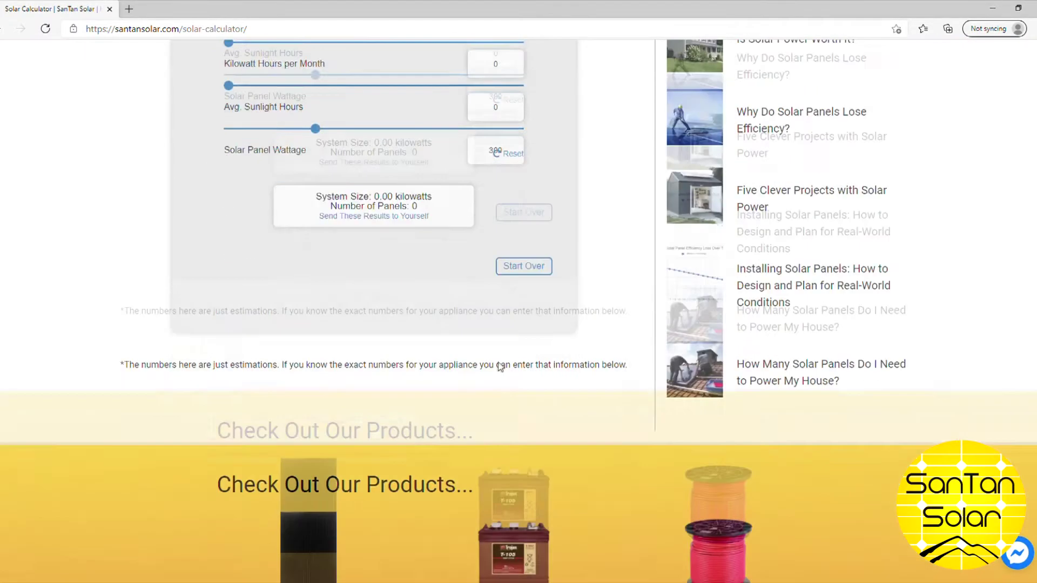
{"action": "scroll", "coordinate": [497, 361], "scroll_direction": "up", "scroll_amount": 1}
{"action": "left_click", "coordinate": [526, 301]}
{"action": "scroll", "coordinate": [489, 335], "scroll_direction": "up", "scroll_amount": 4}
{"action": "scroll", "coordinate": [444, 393], "scroll_direction": "up", "scroll_amount": 1}
{"action": "scroll", "coordinate": [444, 393], "scroll_direction": "down", "scroll_amount": 1}
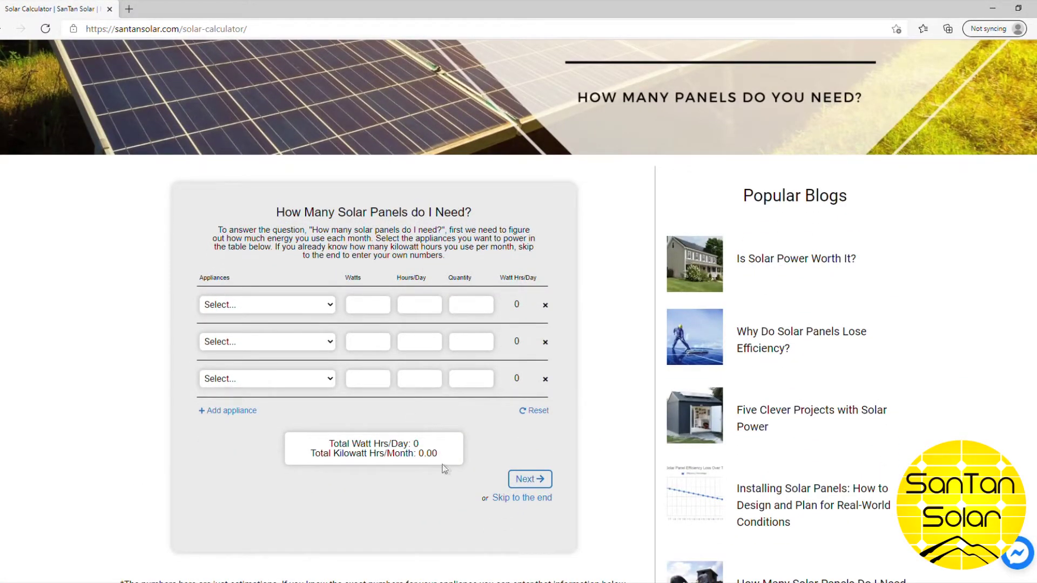
Step: Look up 6.67 sun hours for zip 85297 and advance to the results
{"action": "left_click", "coordinate": [536, 485]}
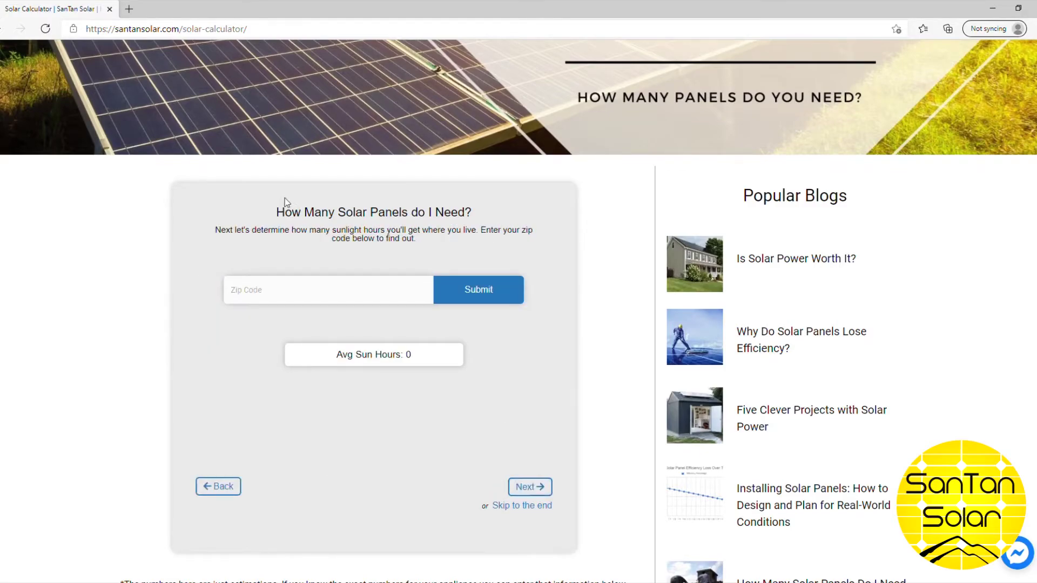
{"action": "left_click", "coordinate": [287, 286]}
{"action": "type", "text": "85297"}
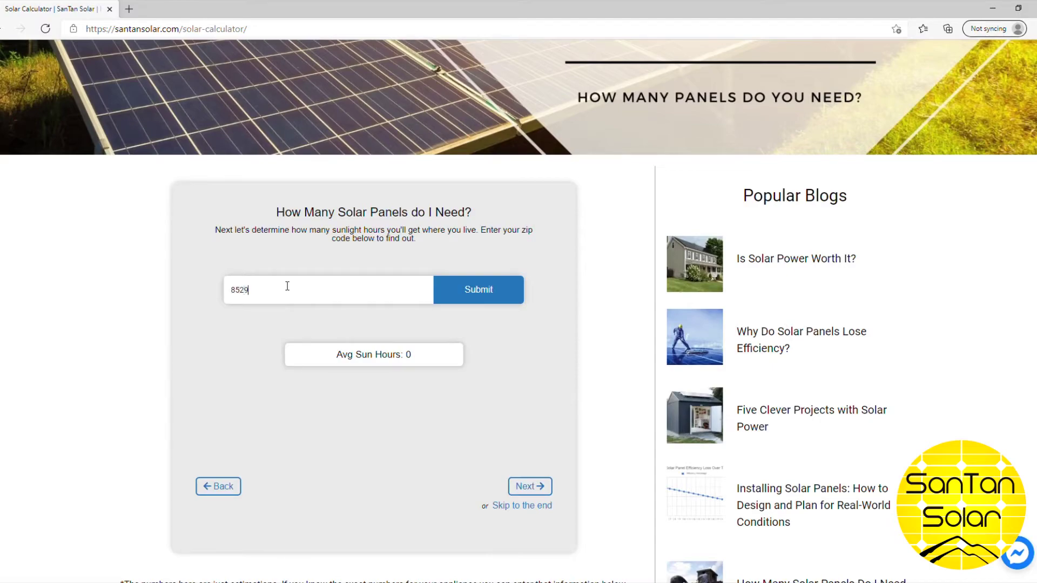
{"action": "left_click", "coordinate": [477, 291]}
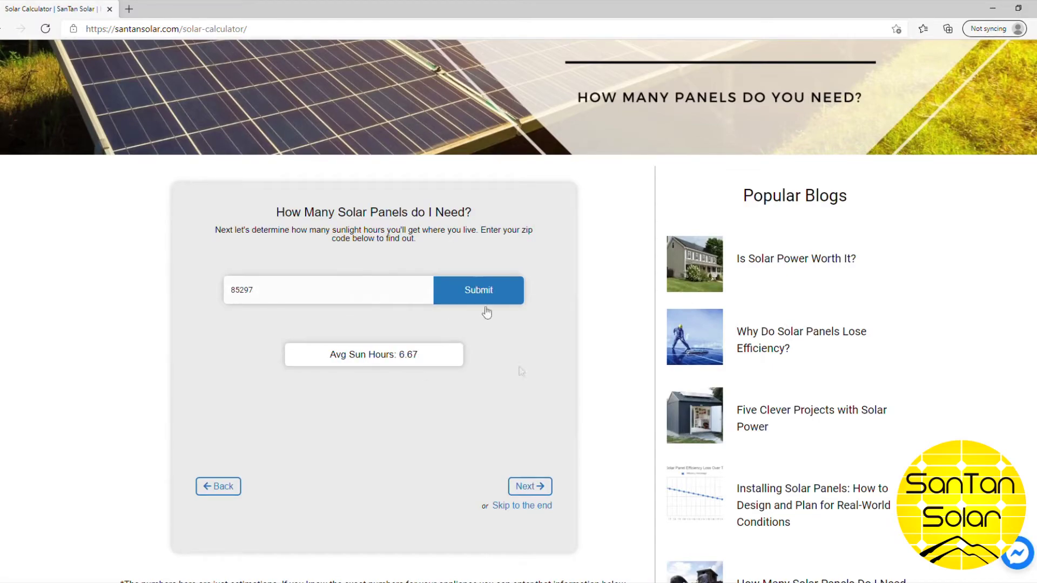
{"action": "left_click", "coordinate": [530, 487]}
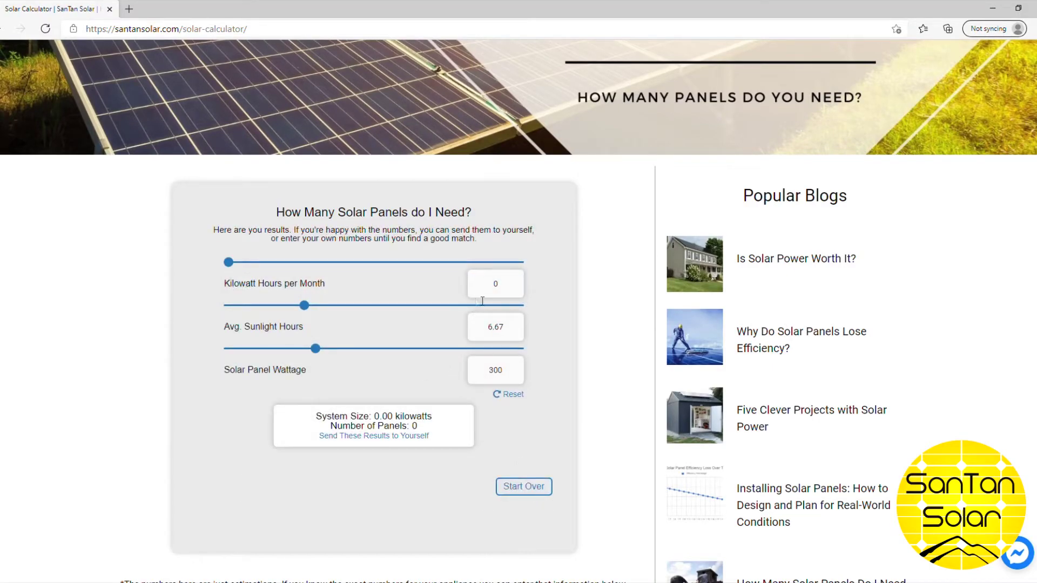
Step: Enter 2600 monthly kWh, set panel wattage to 400, and open the send-results form
{"action": "double_click", "coordinate": [495, 285]}
{"action": "type", "text": "2600"}
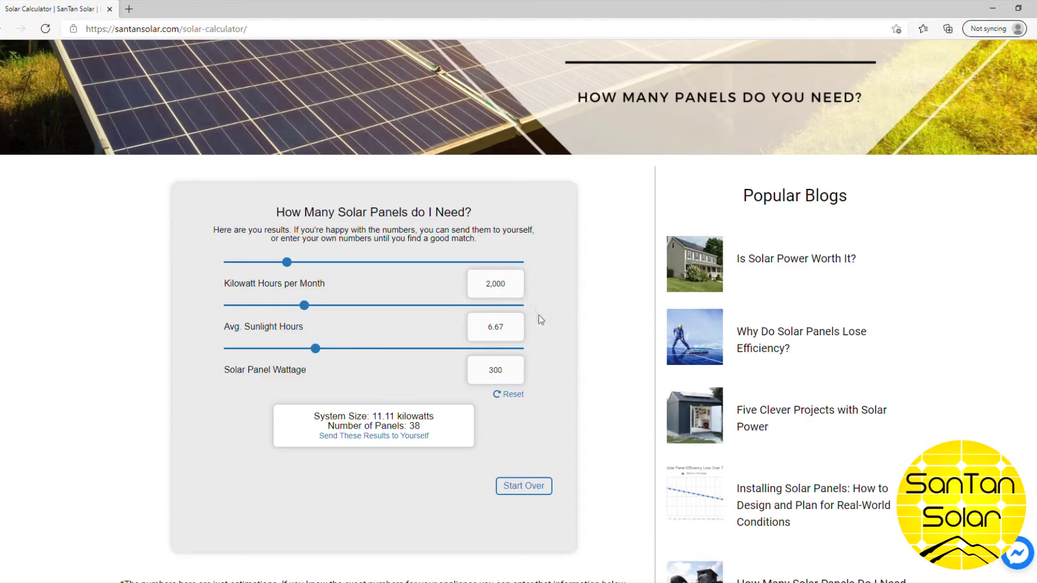
{"action": "double_click", "coordinate": [519, 377]}
{"action": "key", "text": "BackSpace"}
{"action": "type", "text": "400"}
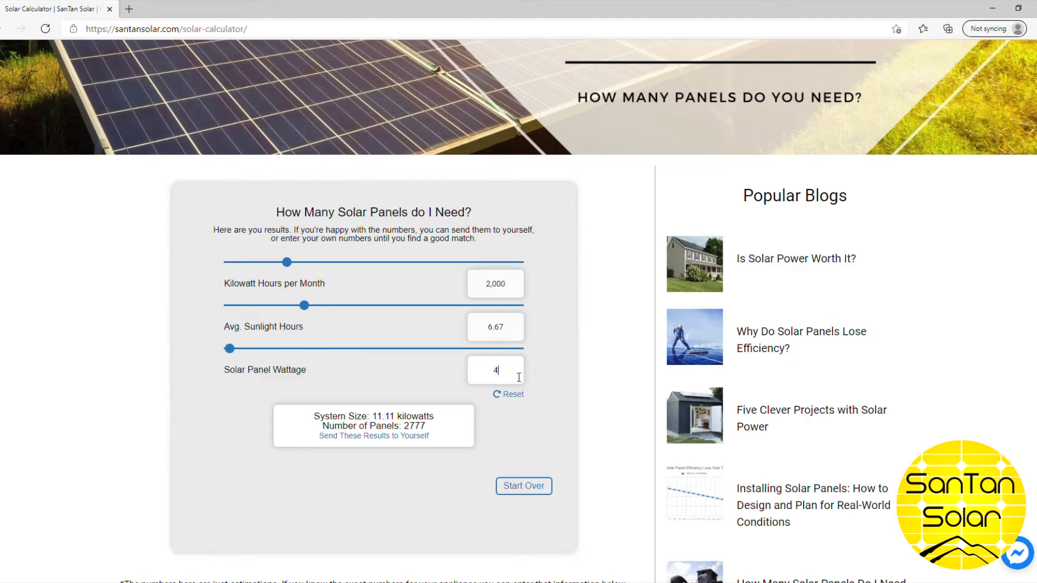
{"action": "left_click", "coordinate": [520, 372]}
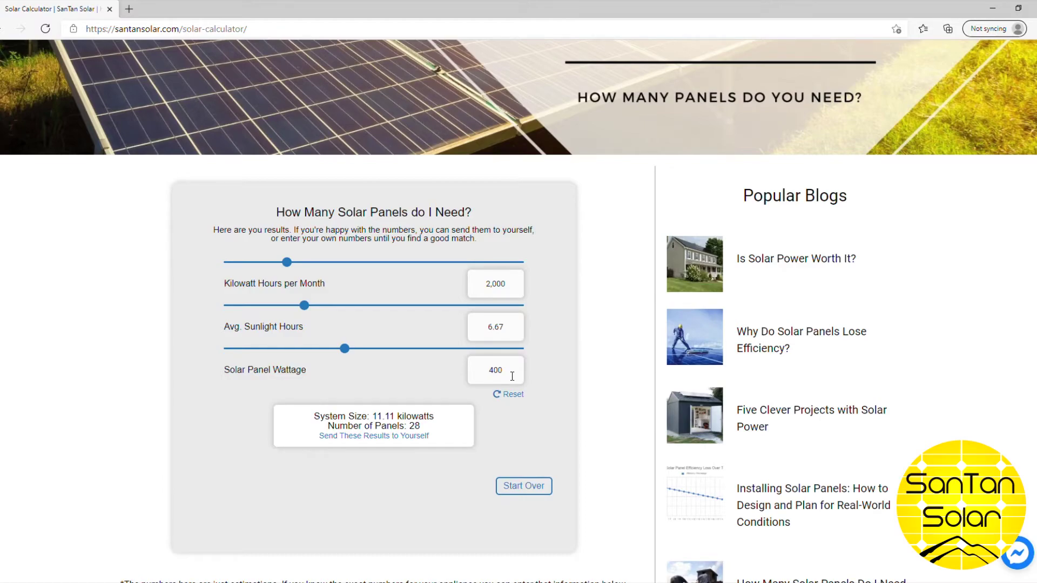
{"action": "left_click", "coordinate": [524, 486]}
{"action": "left_click", "coordinate": [400, 436]}
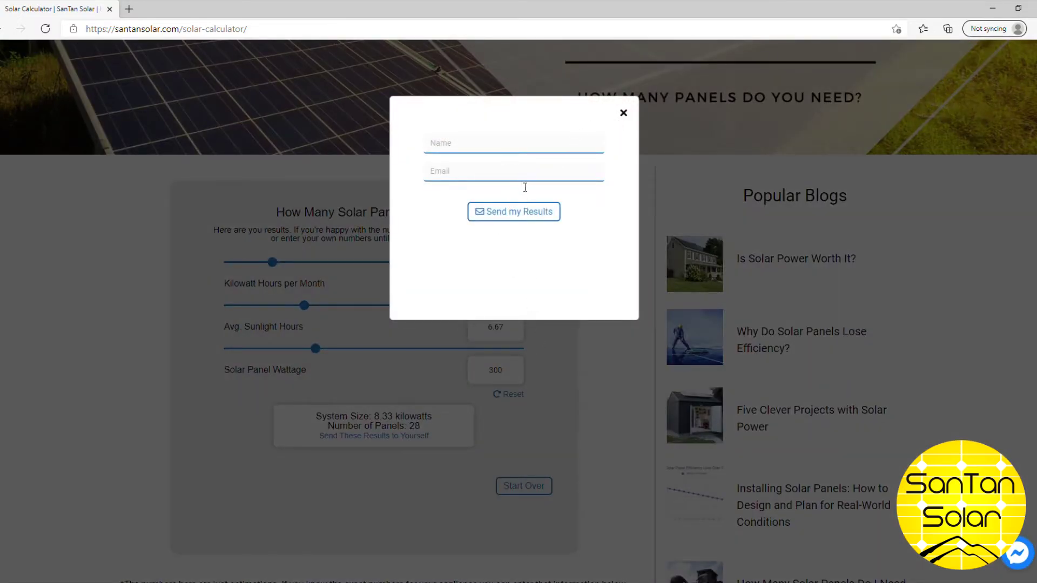
Step: Close the send-results form, start the calculator over, and return to the SanTan Solar home page
{"action": "left_click", "coordinate": [624, 113]}
{"action": "scroll", "coordinate": [567, 408], "scroll_direction": "down", "scroll_amount": 2}
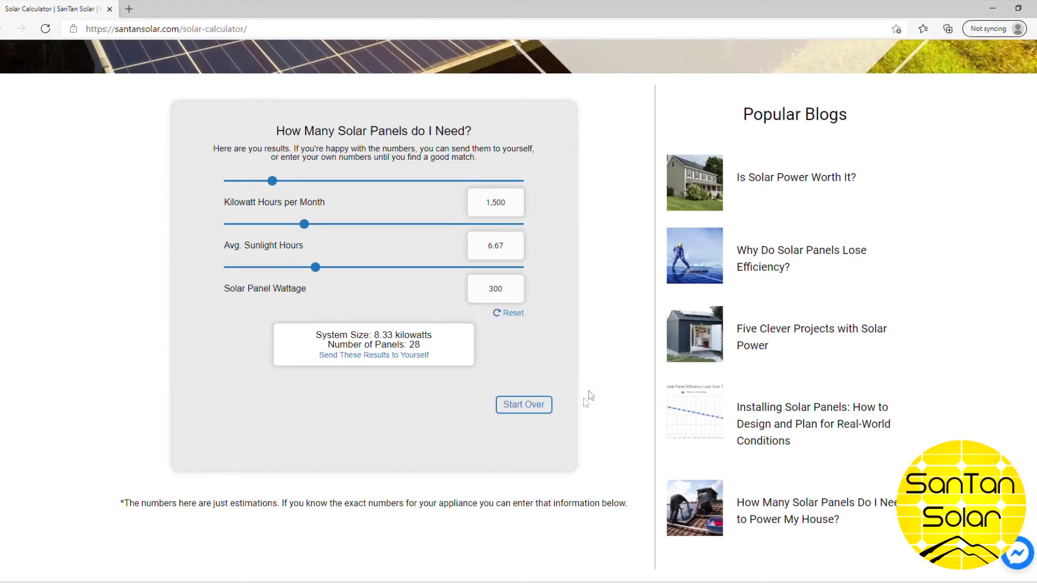
{"action": "left_click", "coordinate": [528, 406]}
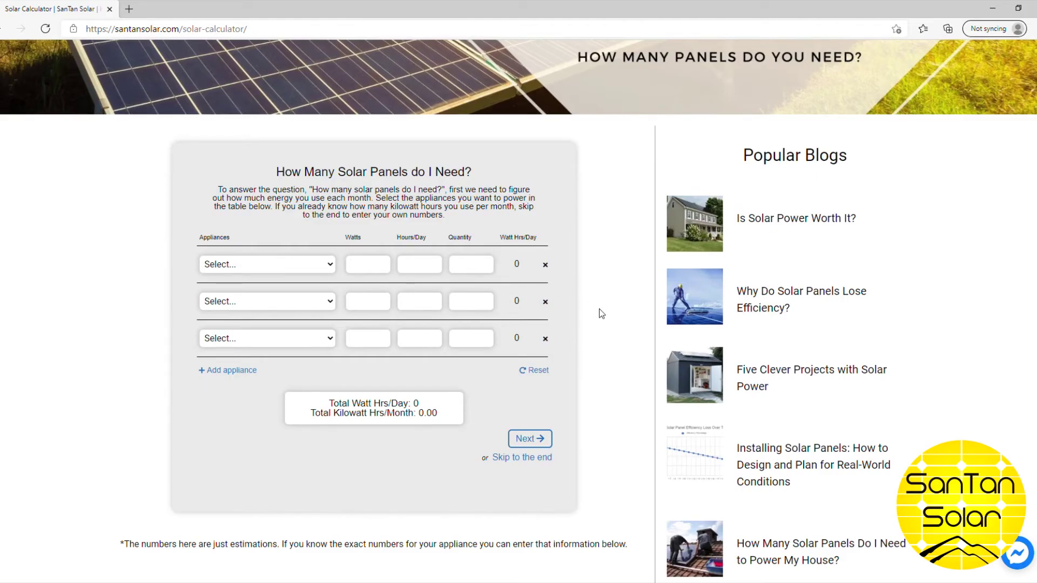
{"action": "scroll", "coordinate": [582, 424], "scroll_direction": "up", "scroll_amount": 5}
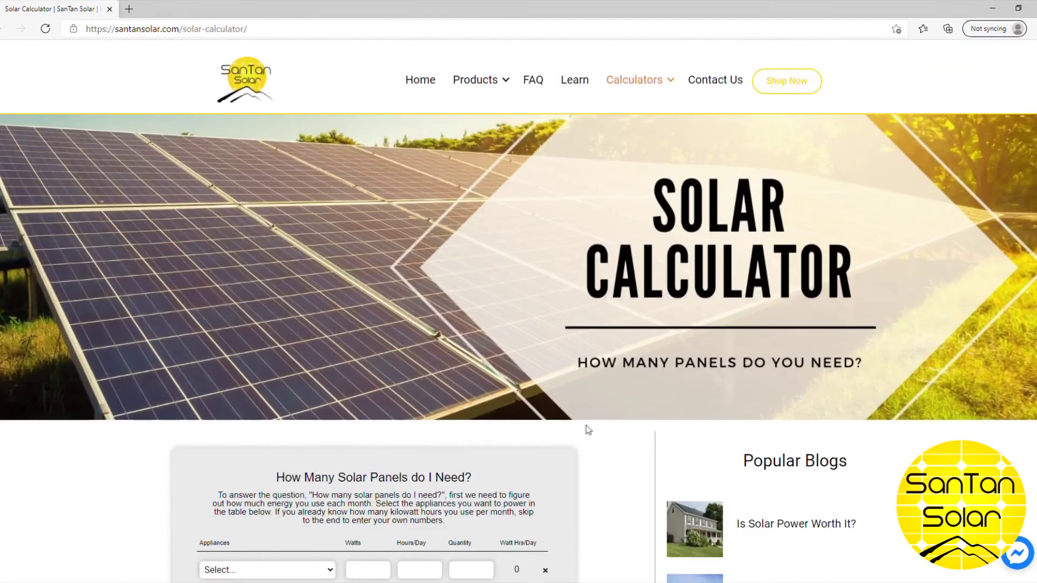
{"action": "left_click", "coordinate": [419, 80]}
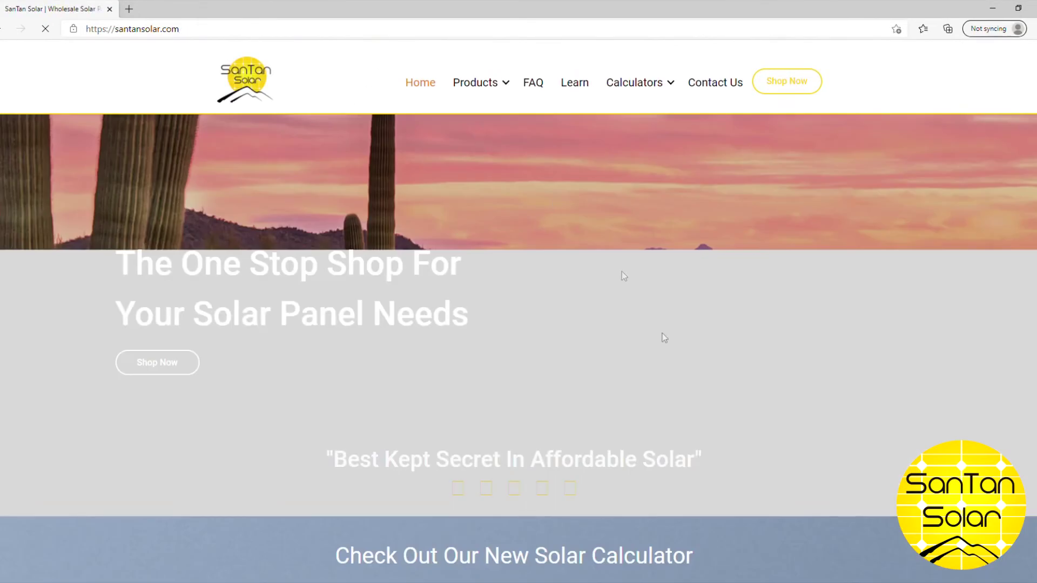